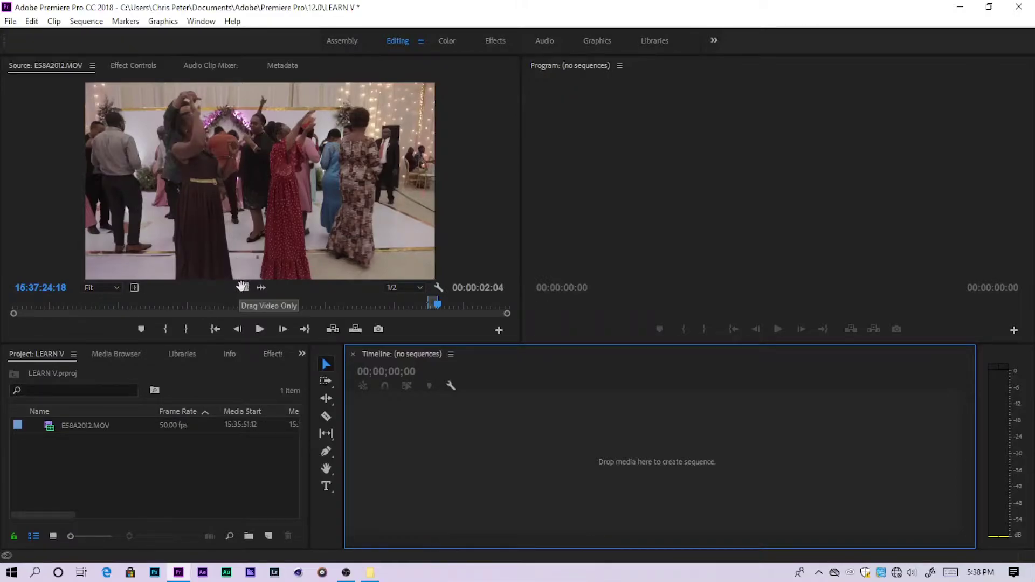
Step: Drag only the clip's video onto the empty timeline, creating sequence ES8A2012 with it on V1
left_click_drag(242, 287, 451, 467)
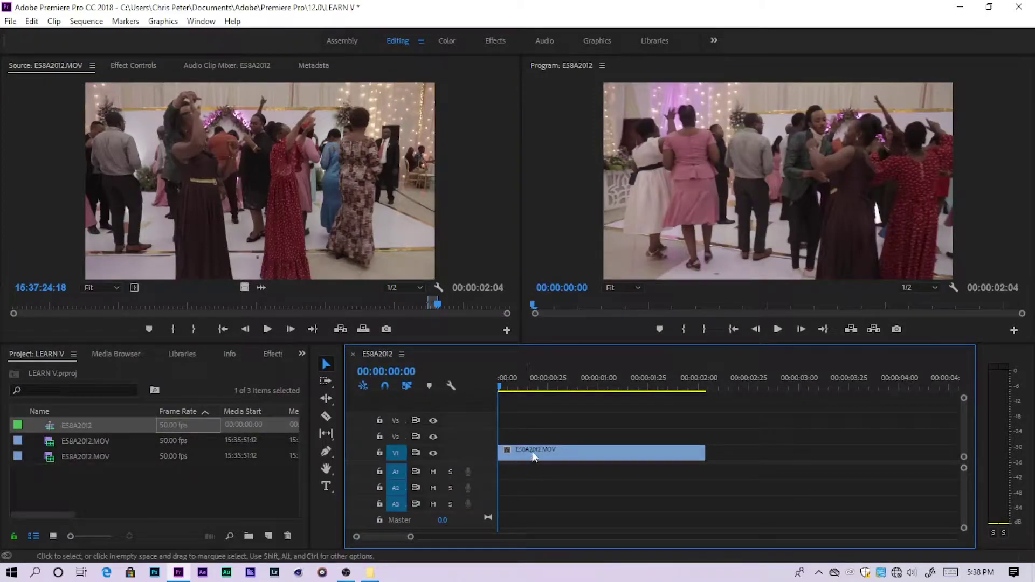
Step: Set the V1 clip's Speed/Duration to 30%, then zoom out to see the stretched clip
right_click(552, 452)
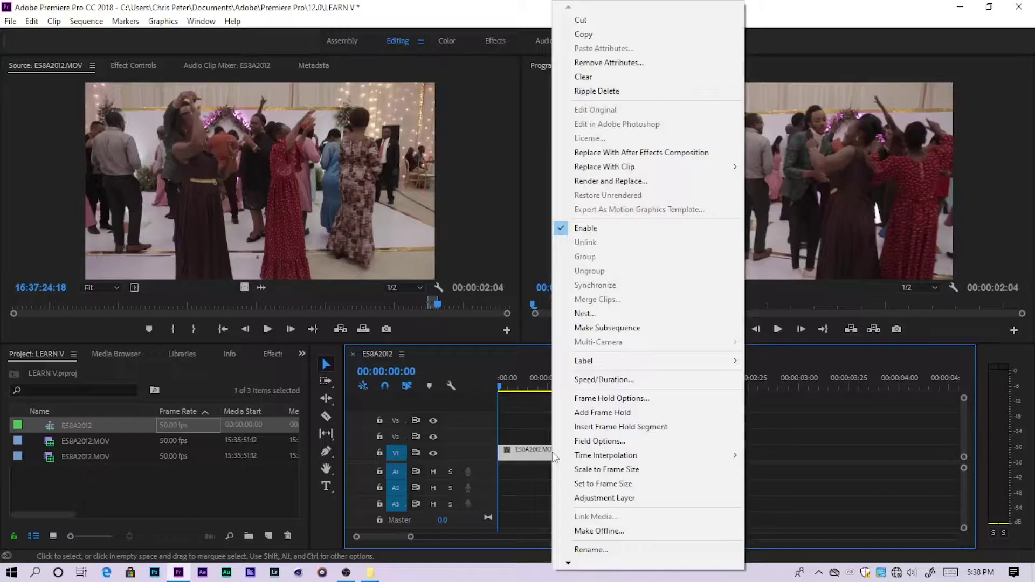
left_click(604, 380)
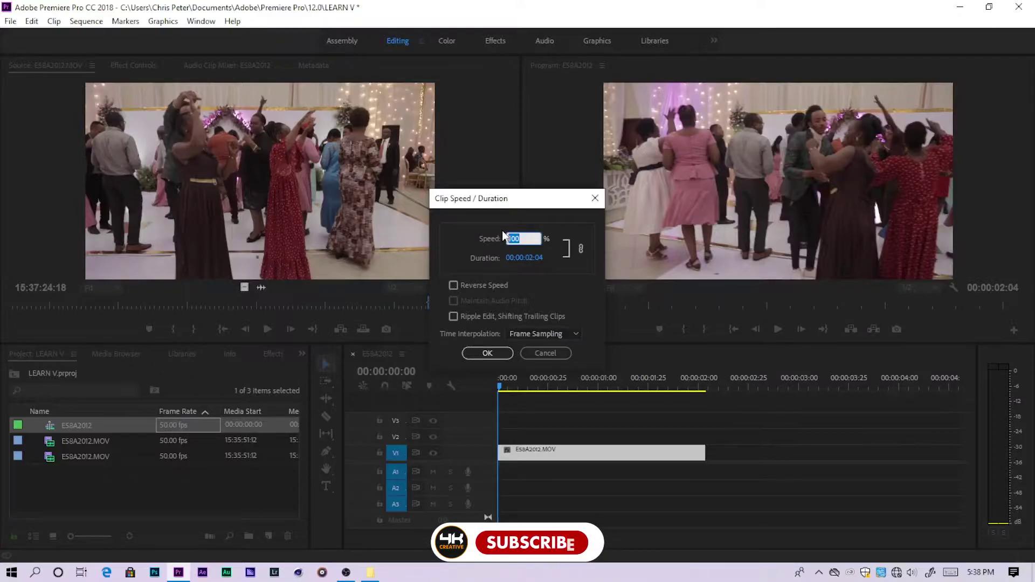
type("30")
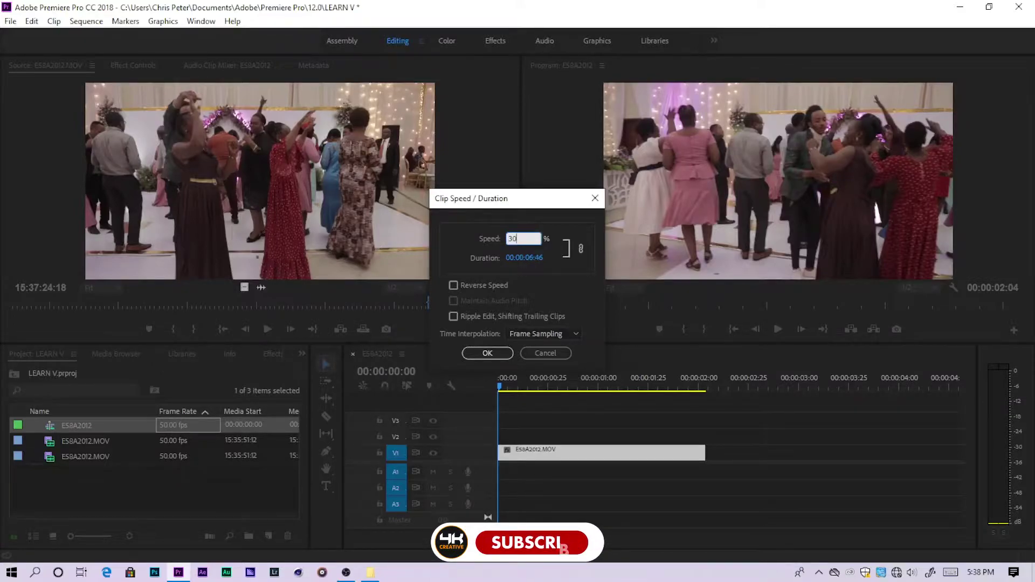
left_click(487, 353)
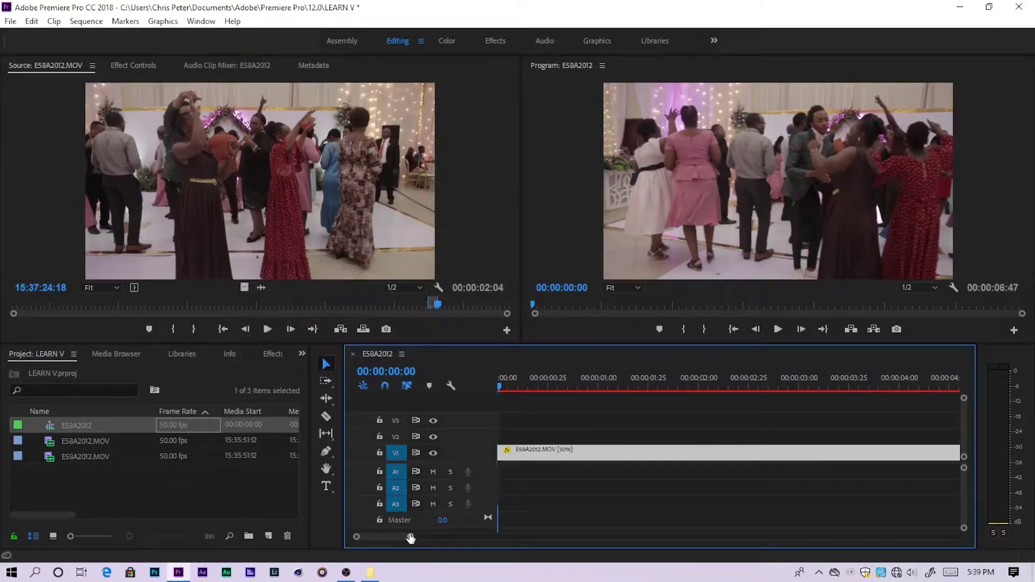
left_click_drag(410, 537, 440, 537)
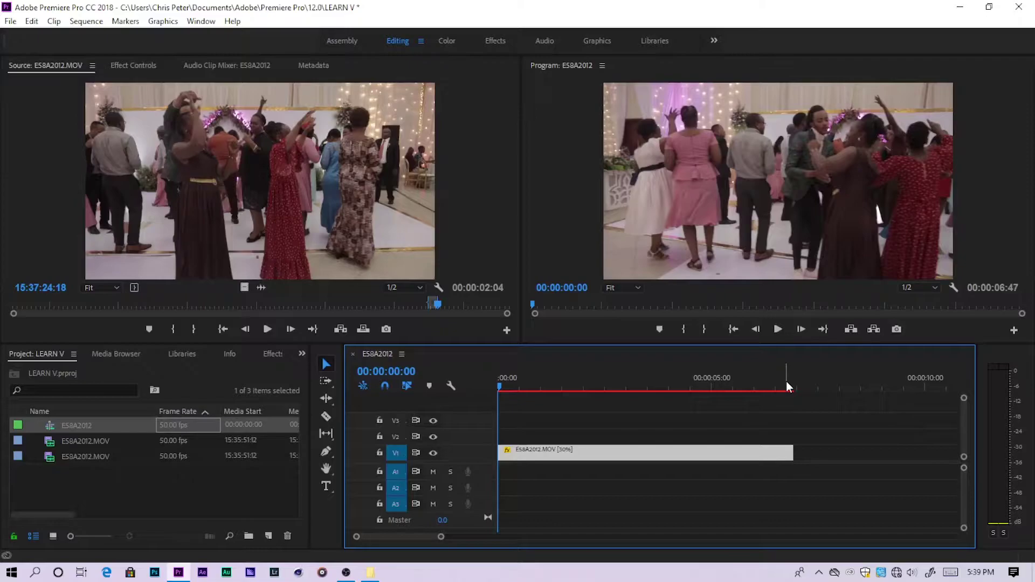
key("space")
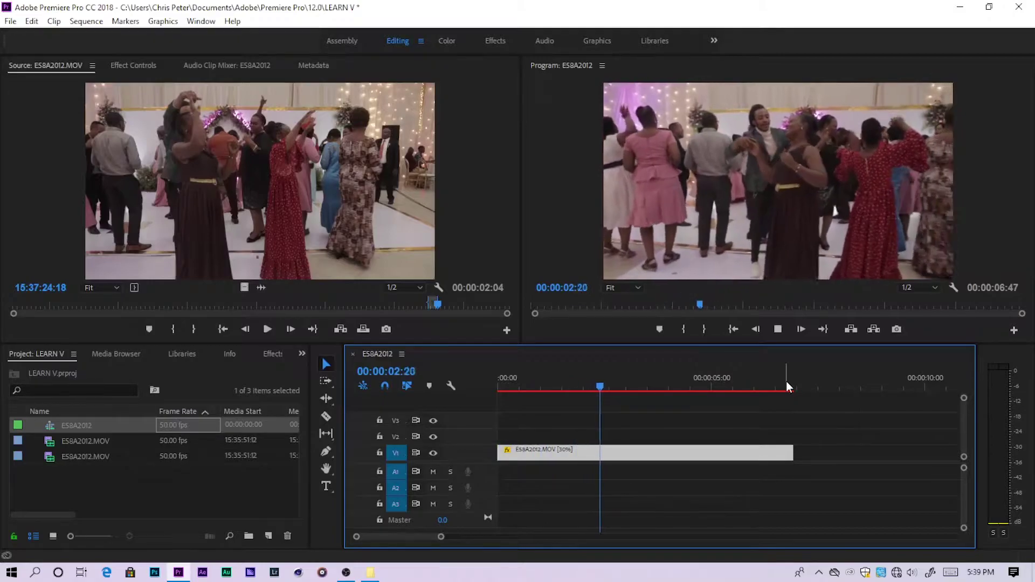
left_click(641, 450)
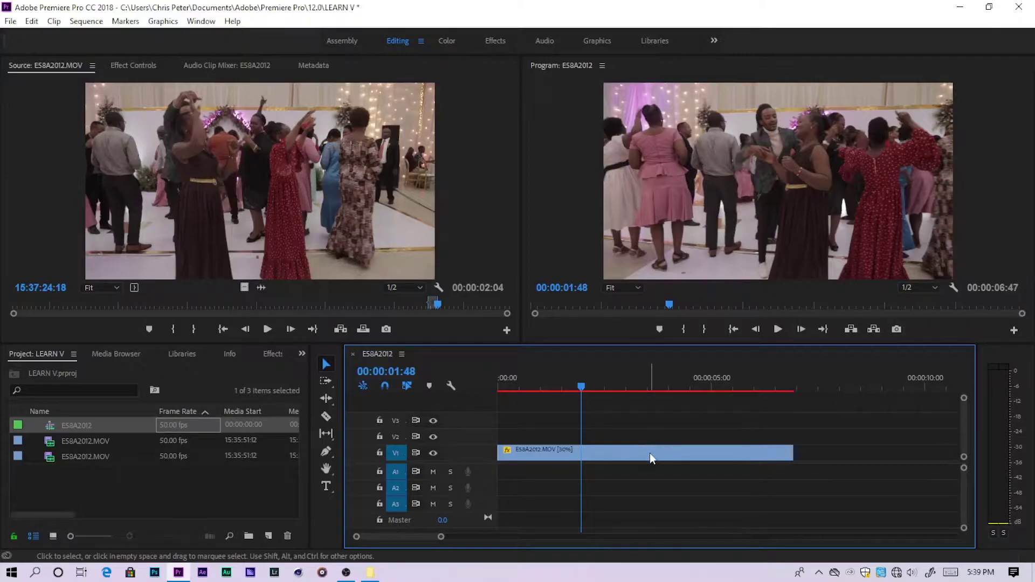
Step: Switch the slowed clip to Optical Flow time interpolation and render it
right_click(650, 454)
mouse_move(678, 454)
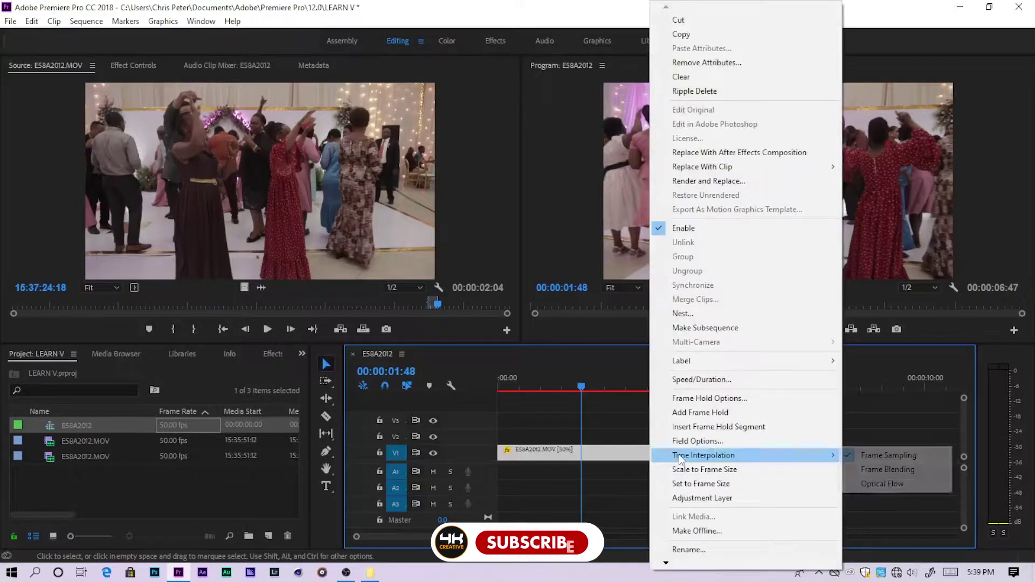
left_click(878, 484)
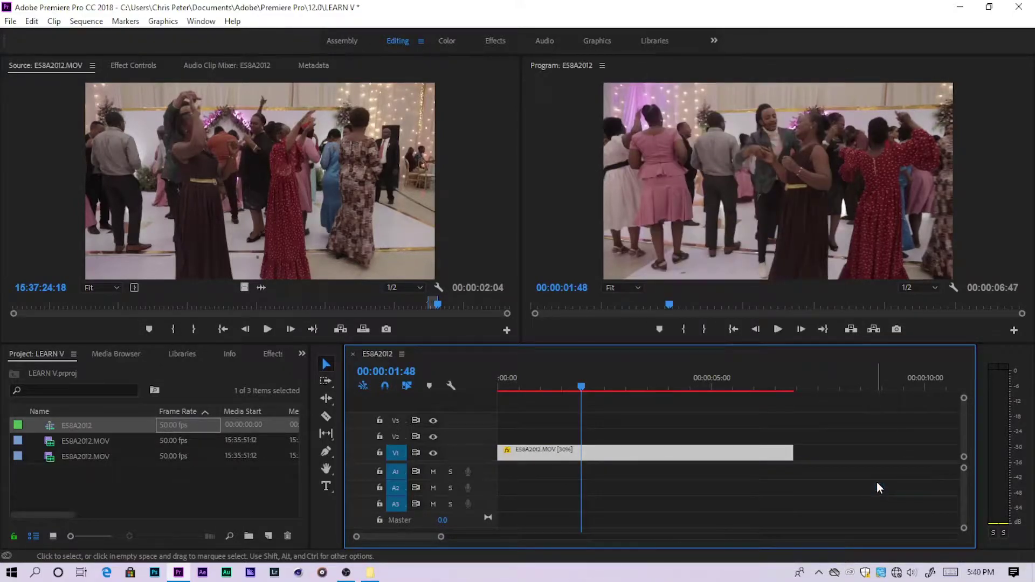
key("Return")
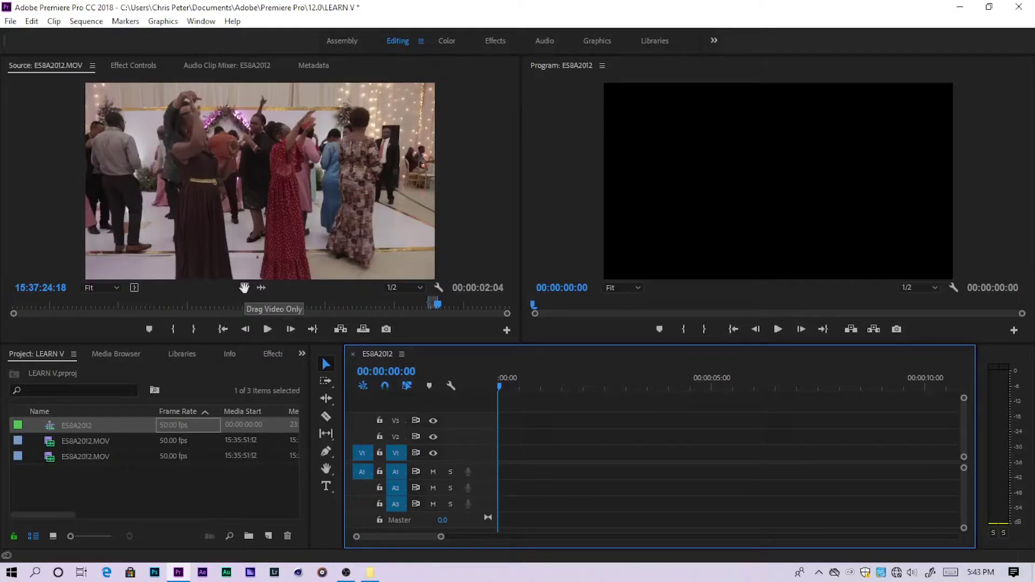
Step: Place the clip's video at the start of V1 and show its Time Remapping > Speed keyframes
left_click_drag(244, 288, 461, 456)
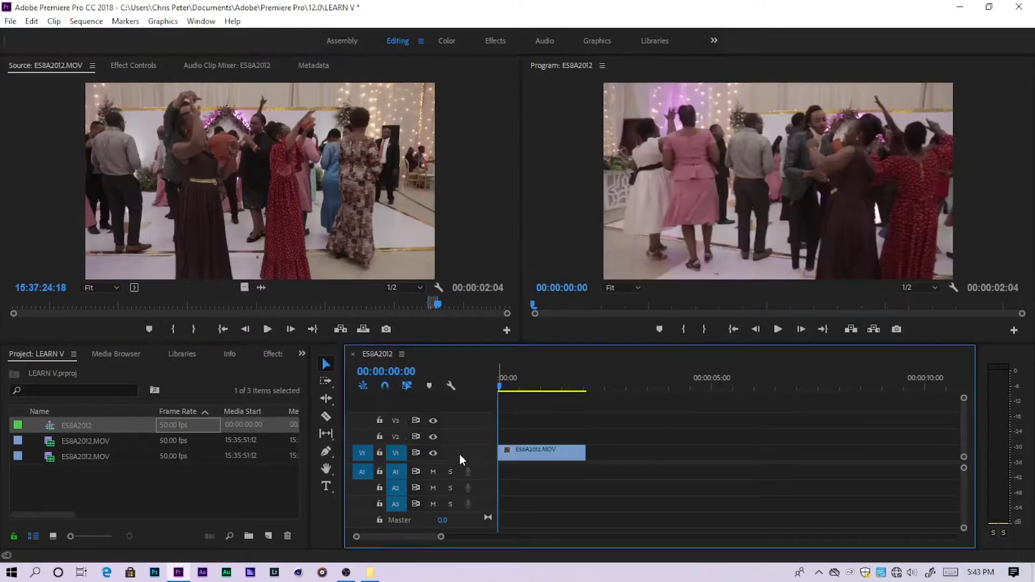
right_click(529, 455)
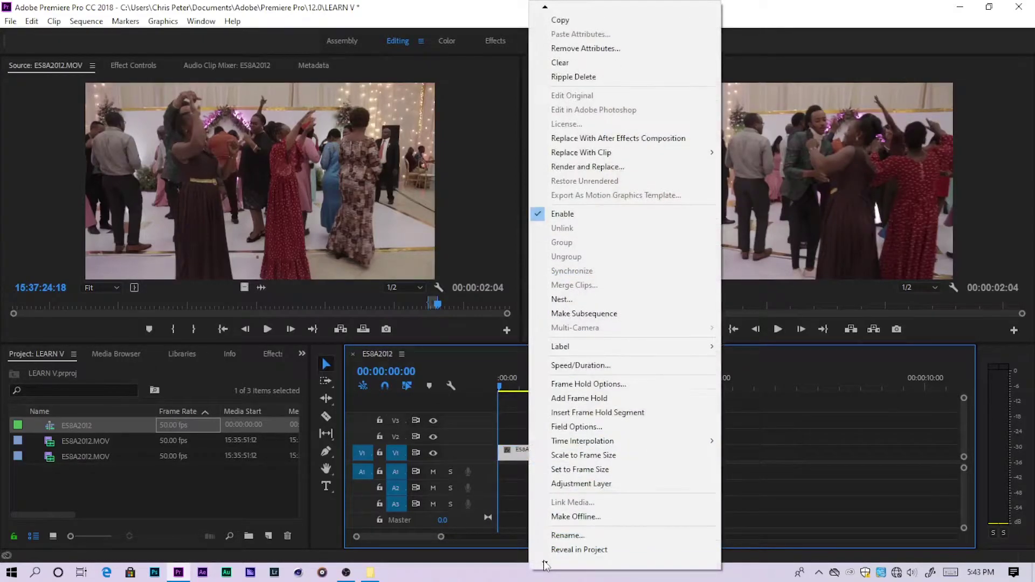
mouse_move(562, 543)
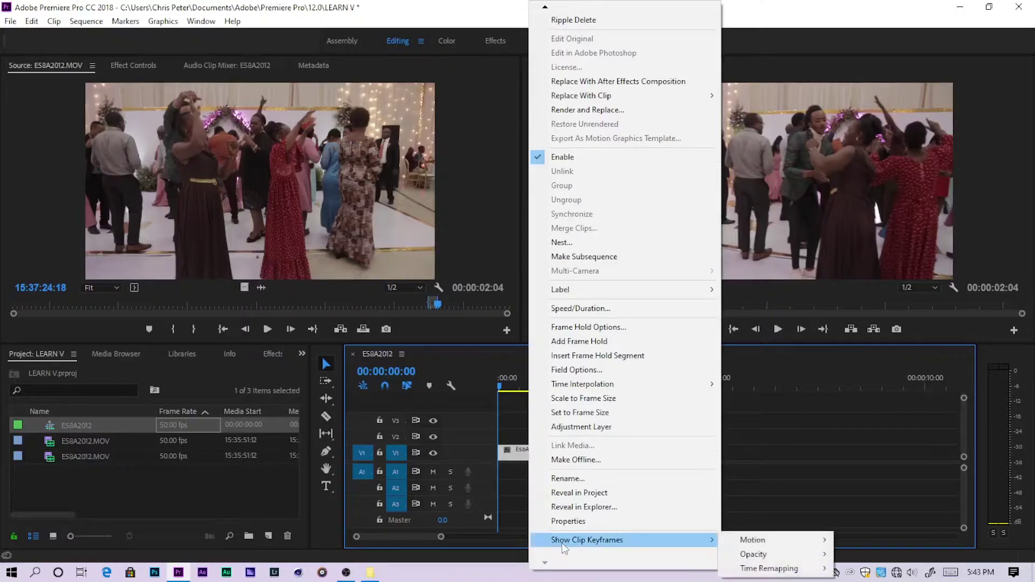
mouse_move(752, 540)
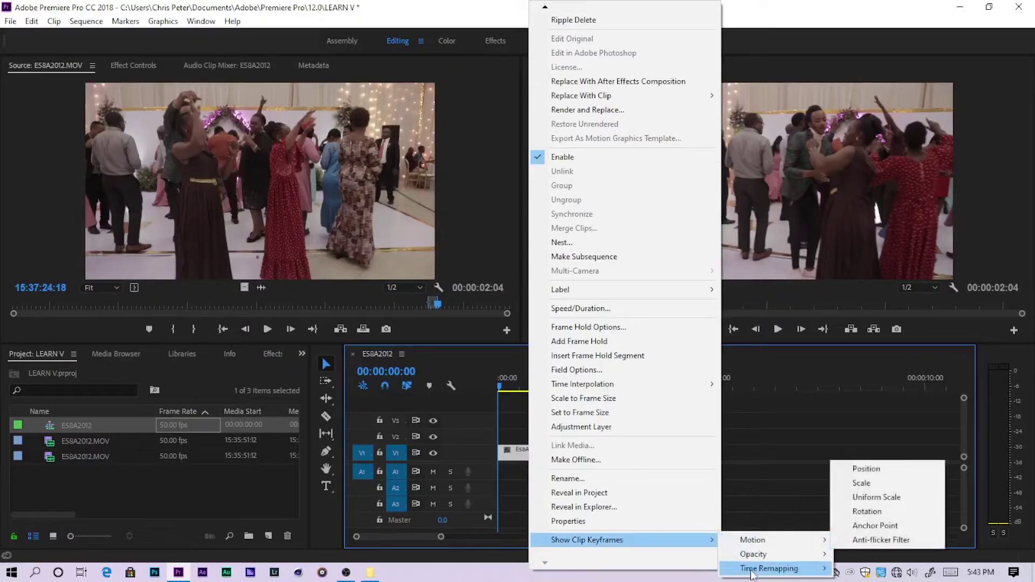
mouse_move(752, 575)
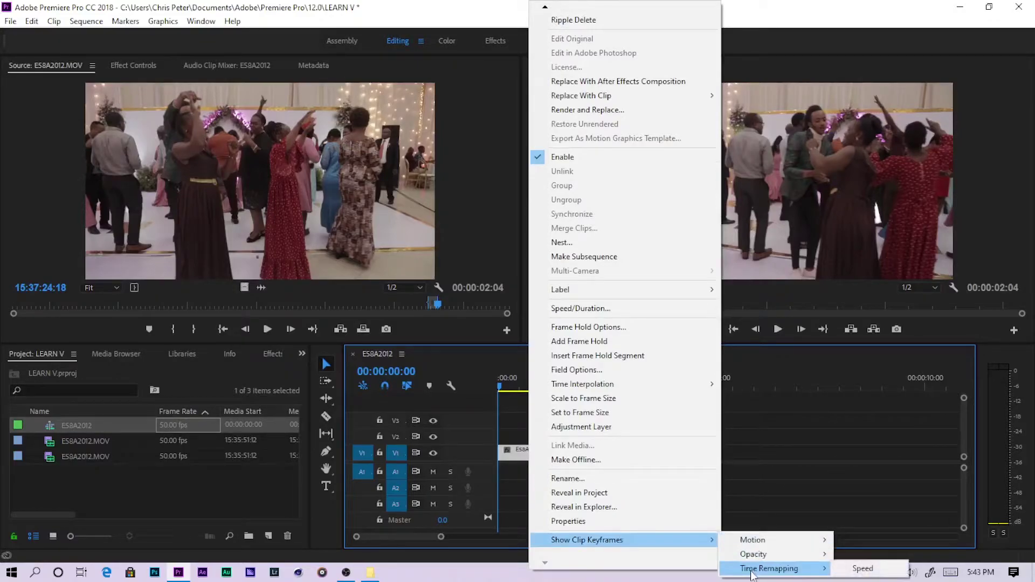
left_click(863, 569)
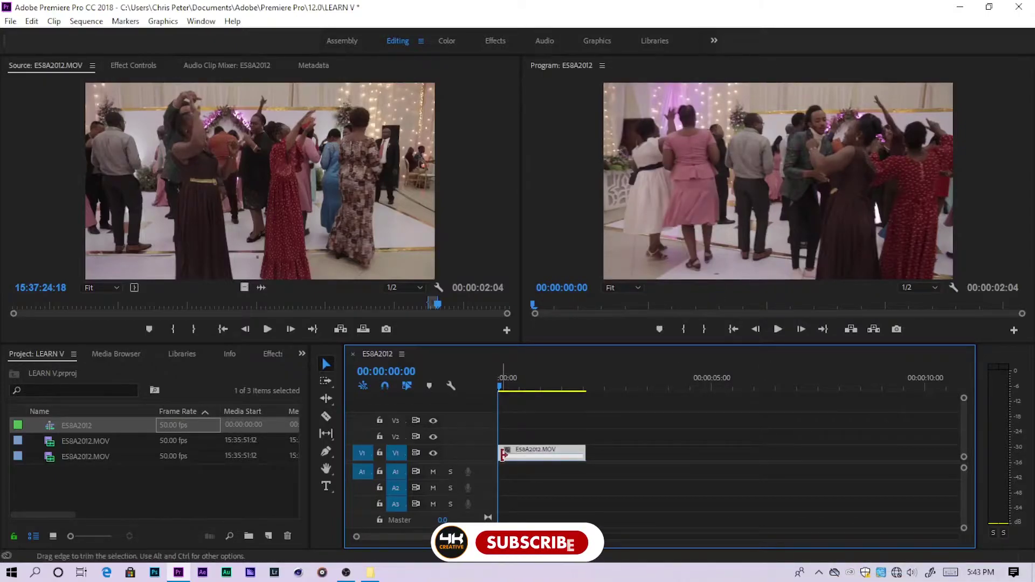
Step: Choose Time Remapping > Speed again from the clip's fx badge
left_click(507, 450)
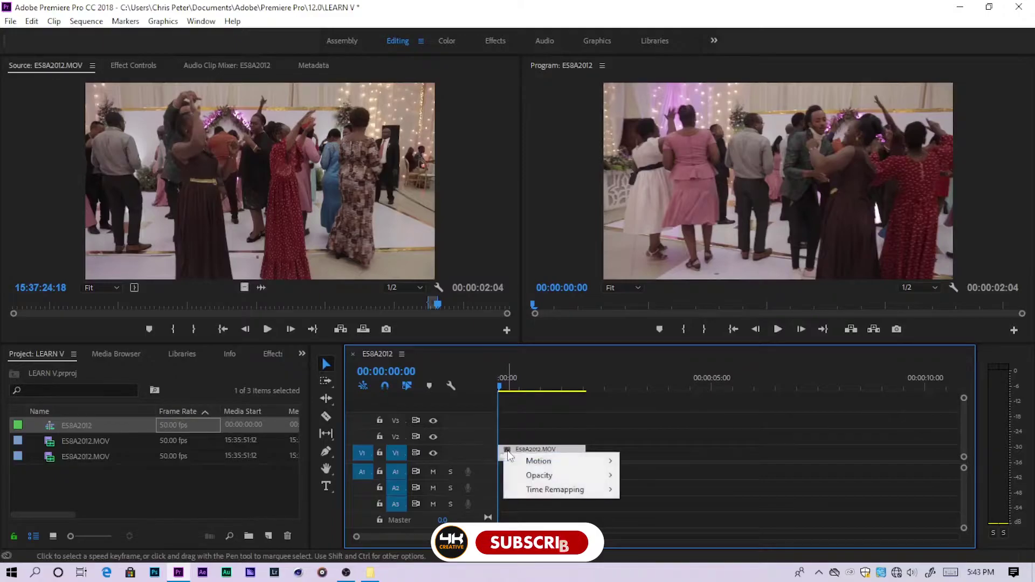
mouse_move(609, 490)
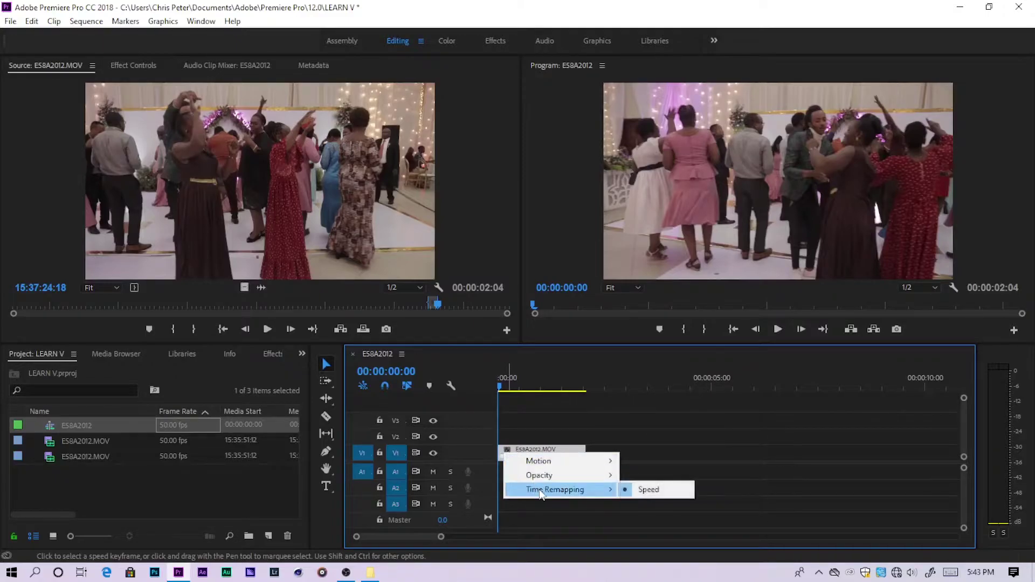
left_click(662, 487)
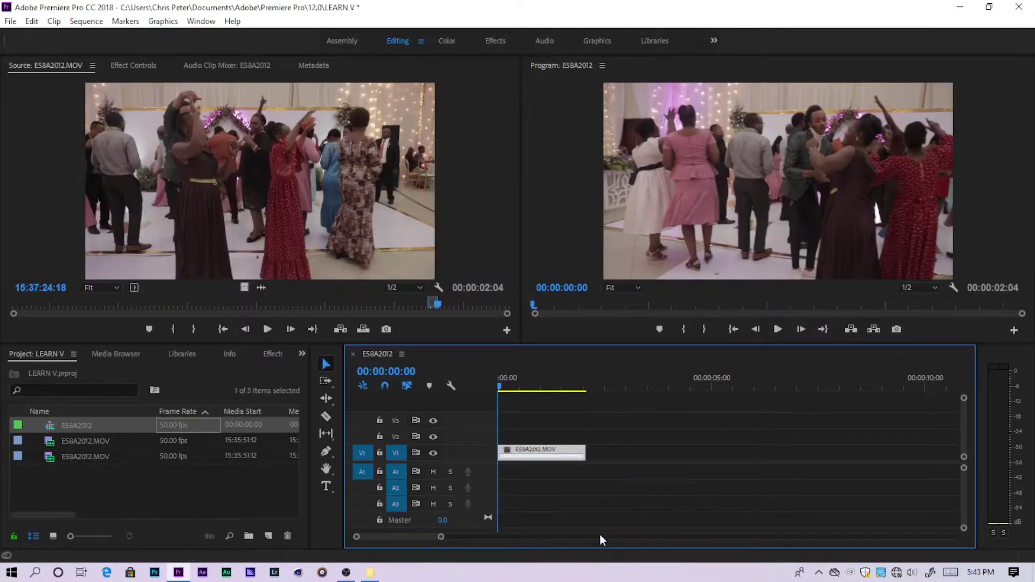
Step: Enlarge V1 and drag the speed rubber band down to about 24%, then preview playback
left_click_drag(445, 540, 420, 542)
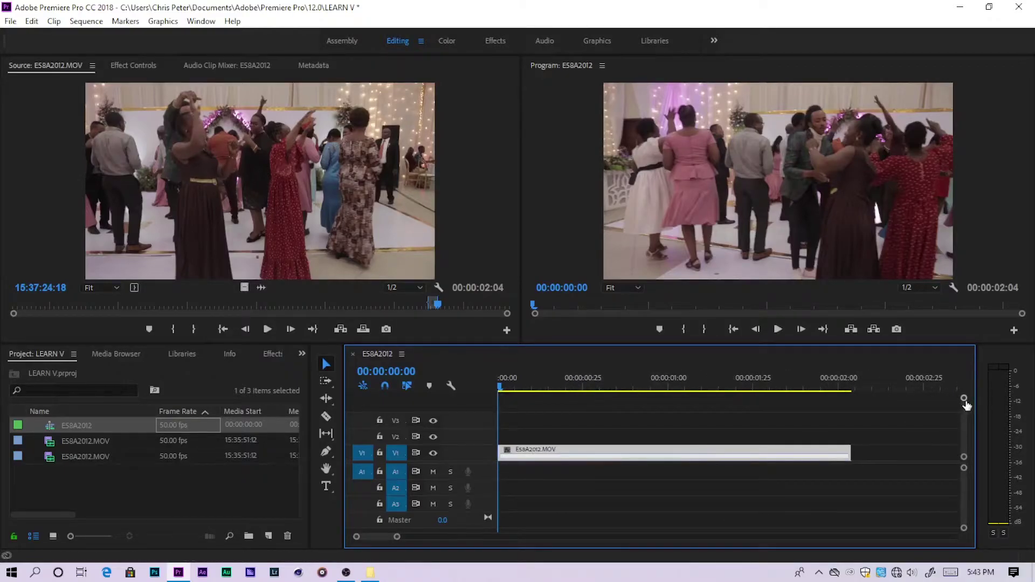
left_click_drag(964, 400, 957, 404)
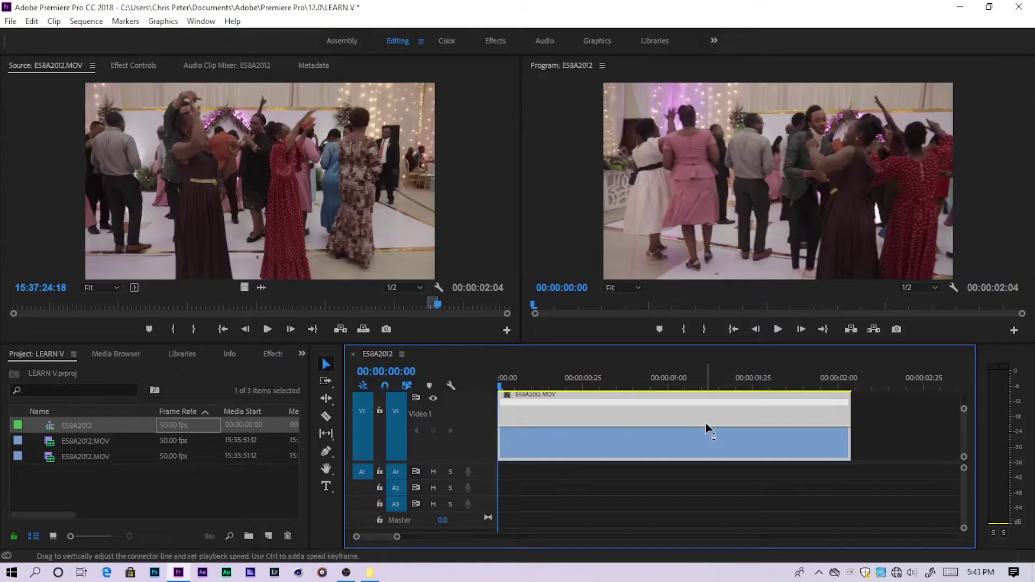
left_click_drag(705, 428, 706, 435)
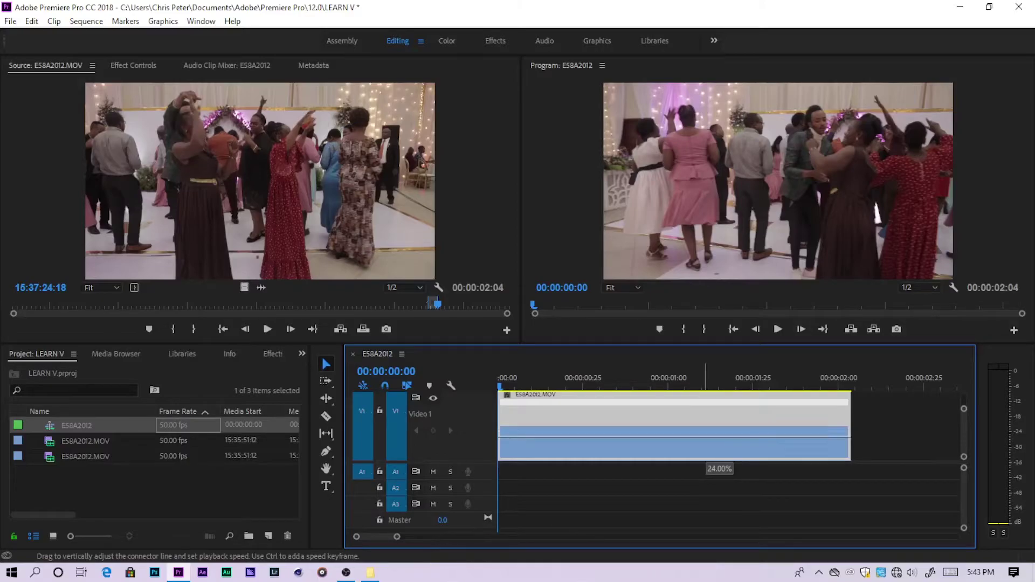
left_click_drag(706, 436, 708, 480)
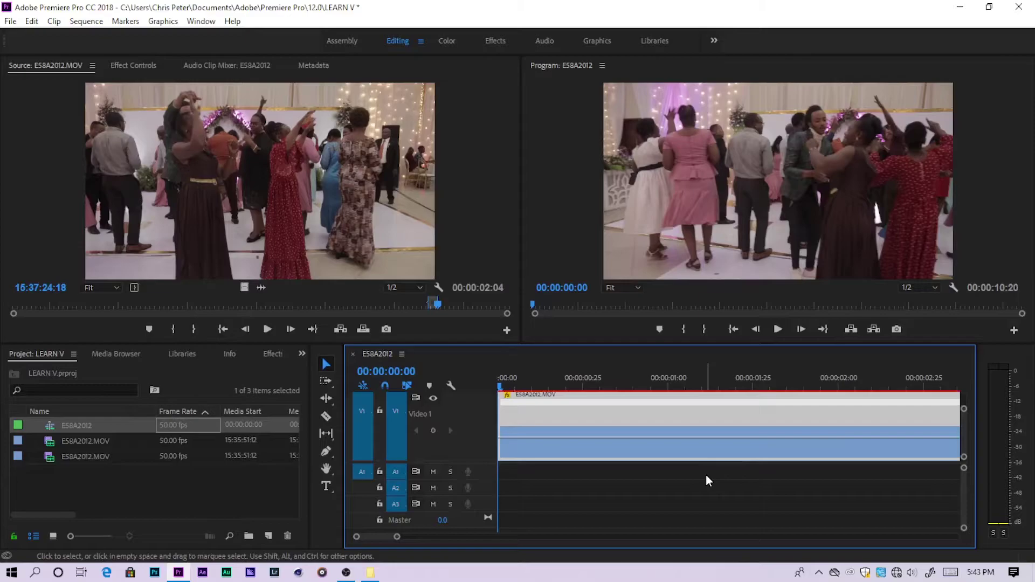
key("space")
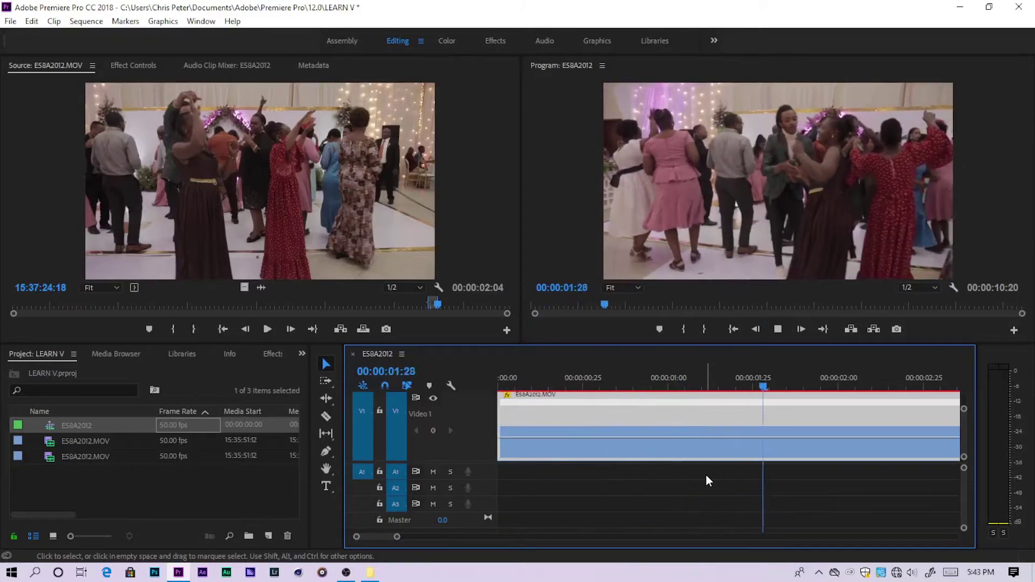
key("space")
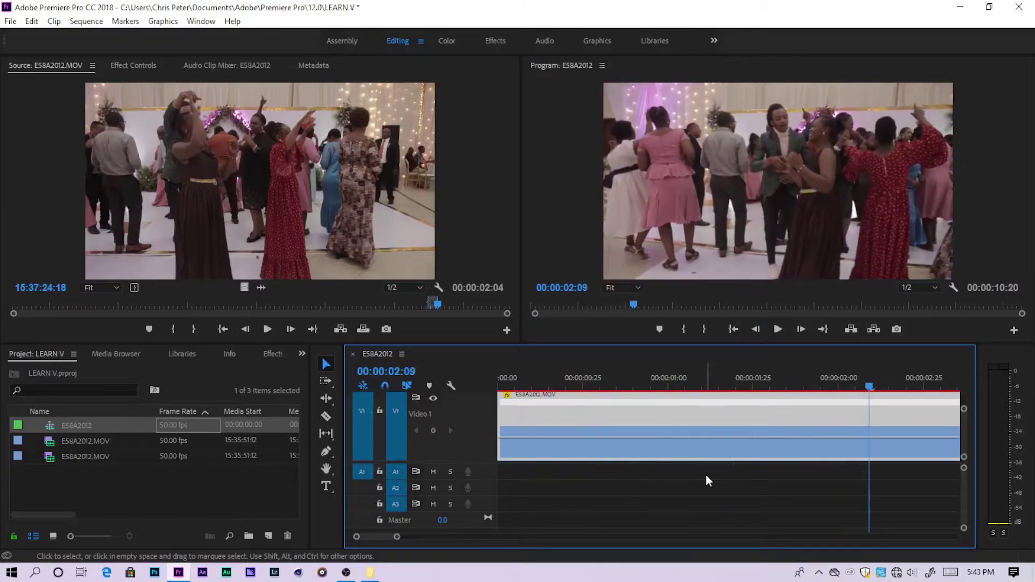
Step: Undo the speed change, pick the Pen tool and park the playhead at 00:00:00:19
key("ctrl+z")
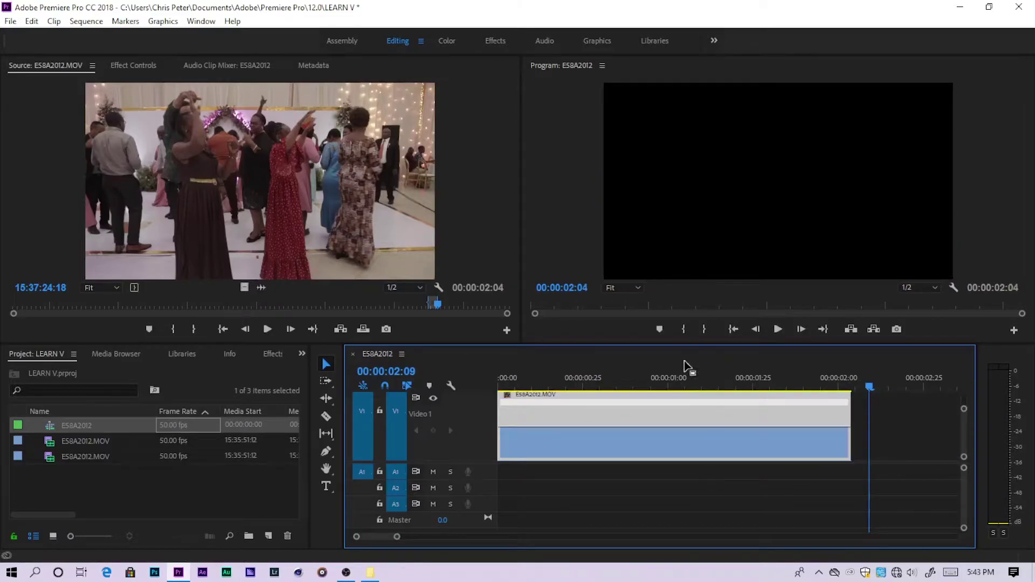
left_click_drag(682, 382, 616, 386)
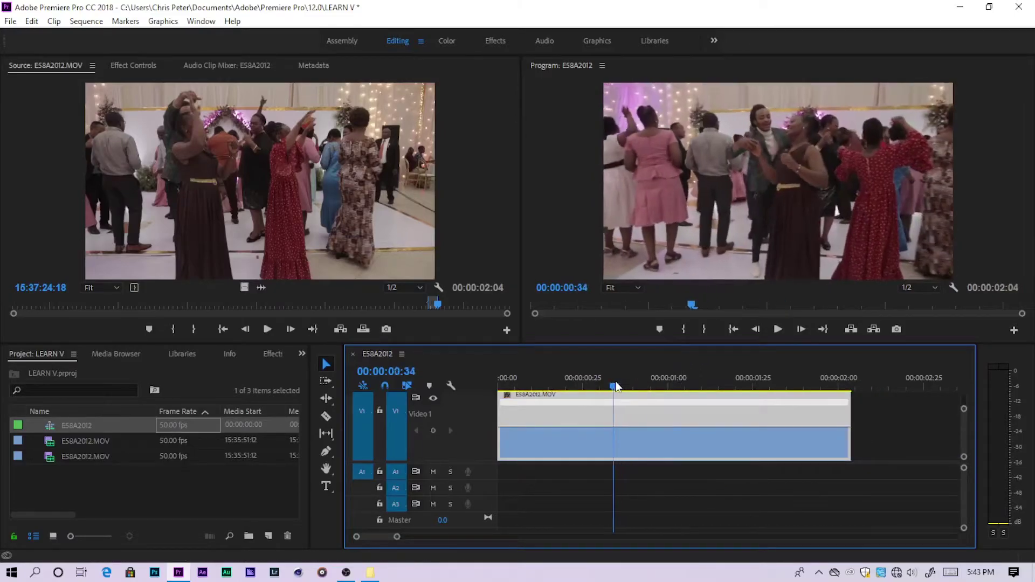
left_click(325, 453)
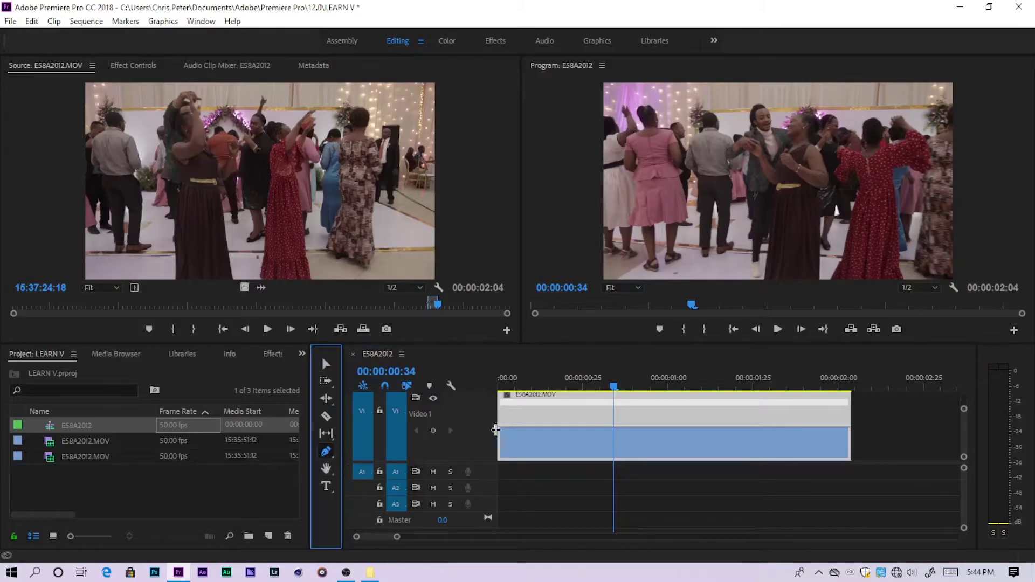
left_click_drag(615, 380, 566, 392)
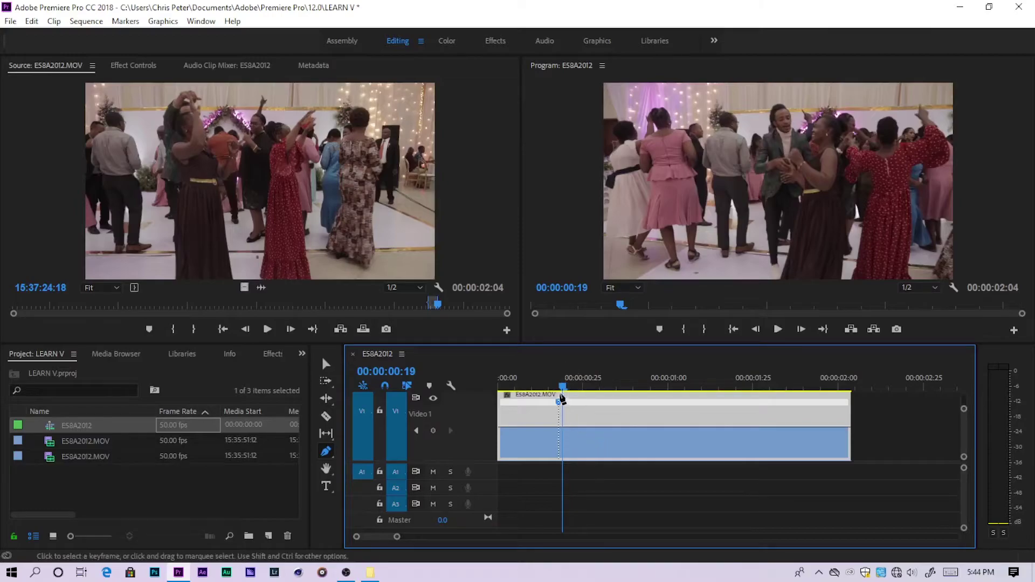
Step: Add speed keyframes at 00:00:00:19 and about 00:00:01:13 on the clip's rubber band
left_click(559, 402)
left_click_drag(562, 389, 711, 385)
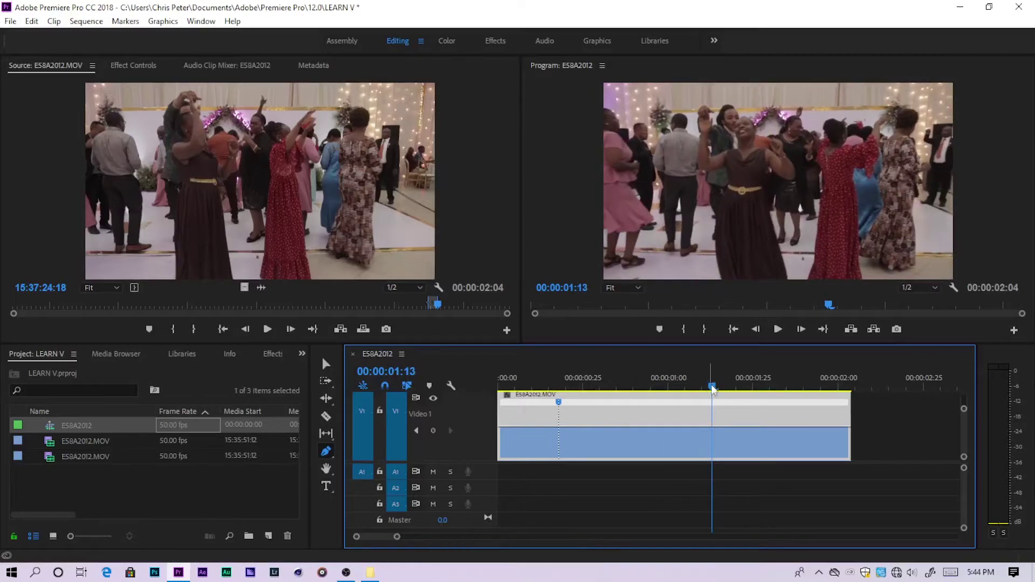
left_click(709, 402)
Step: Drag the section between the keyframes down to 20% speed, extending the sequence to 00:00:05:30
left_click(325, 364)
left_click_drag(635, 385, 632, 386)
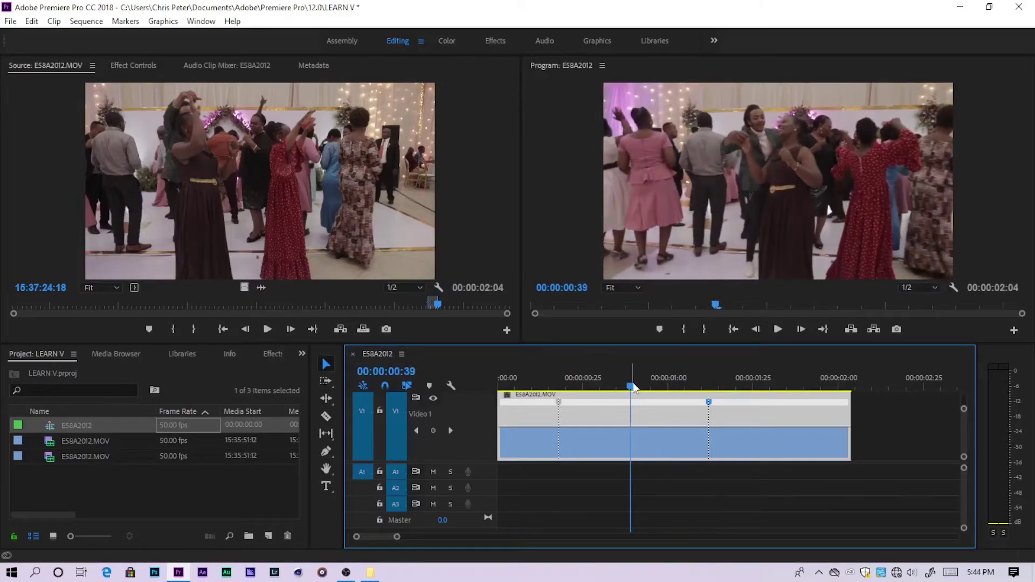
left_click(629, 431)
left_click_drag(629, 432, 630, 470)
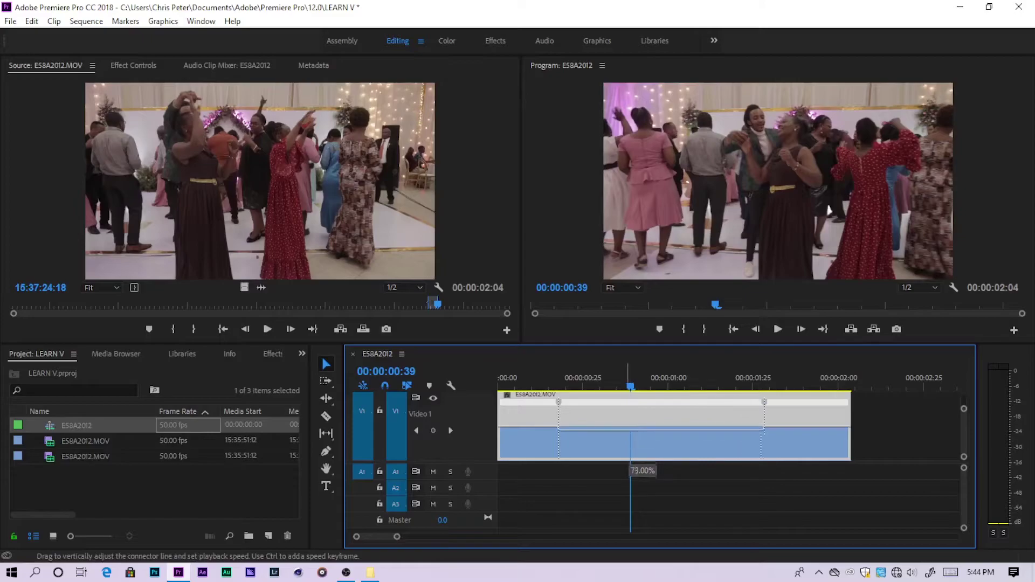
left_click_drag(630, 431, 630, 438)
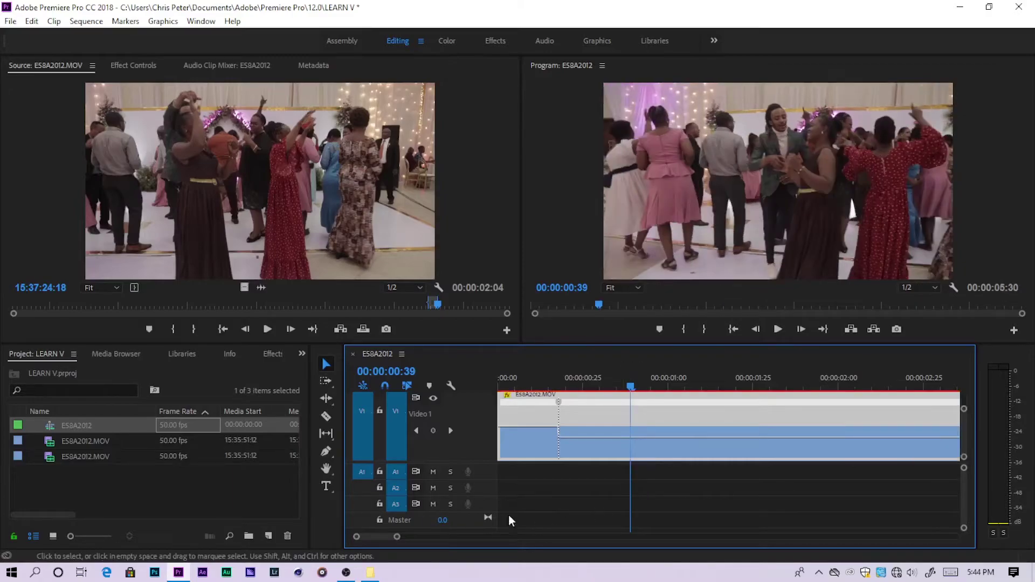
left_click_drag(397, 536, 436, 536)
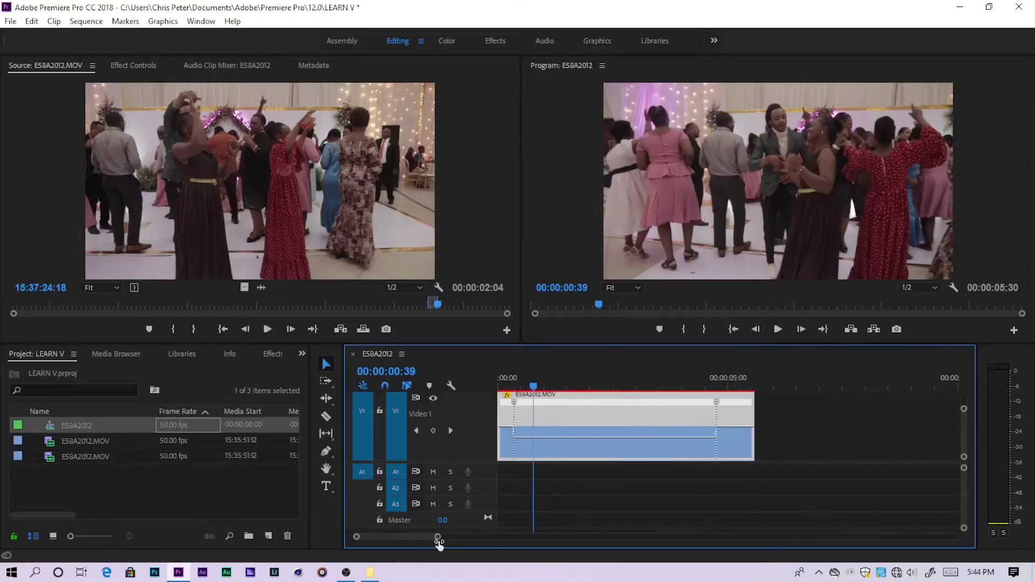
left_click(507, 386)
left_click_drag(508, 392, 473, 395)
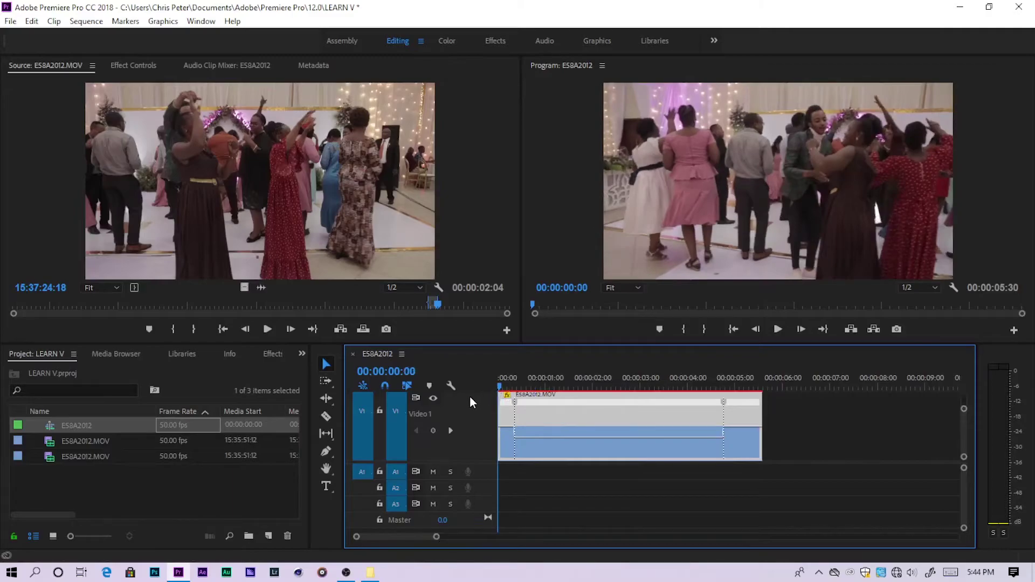
key("space")
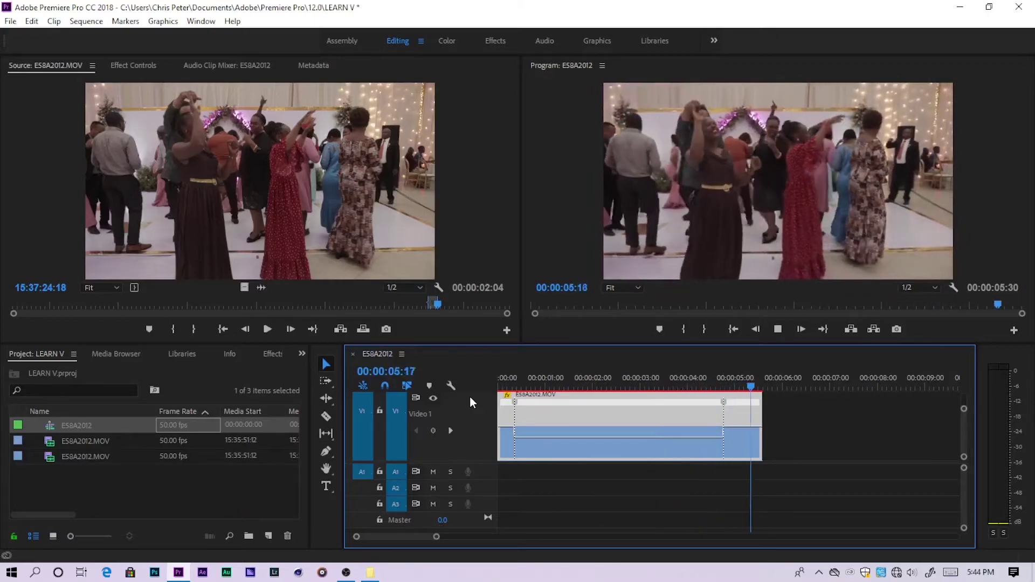
key("space")
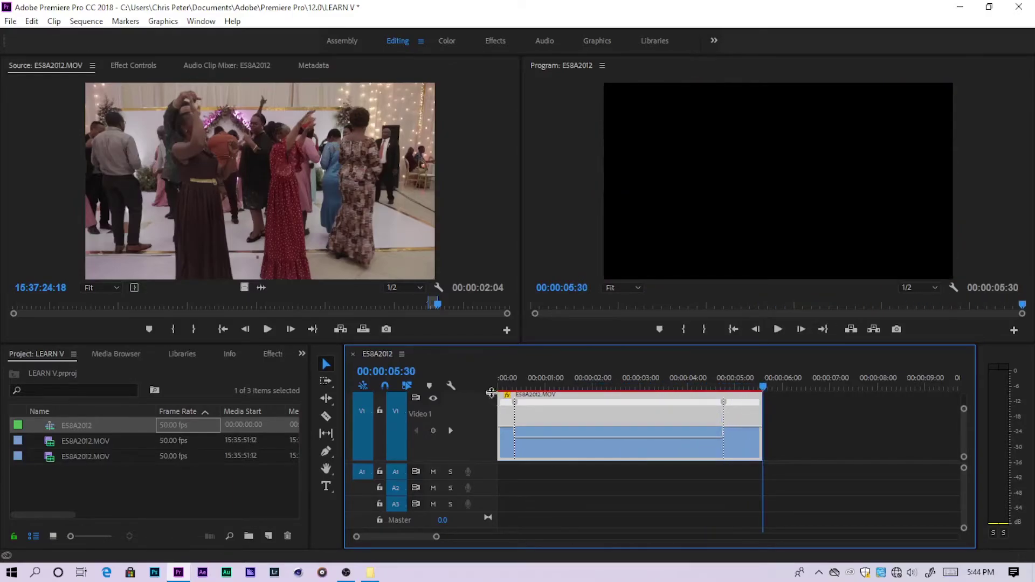
left_click(509, 387)
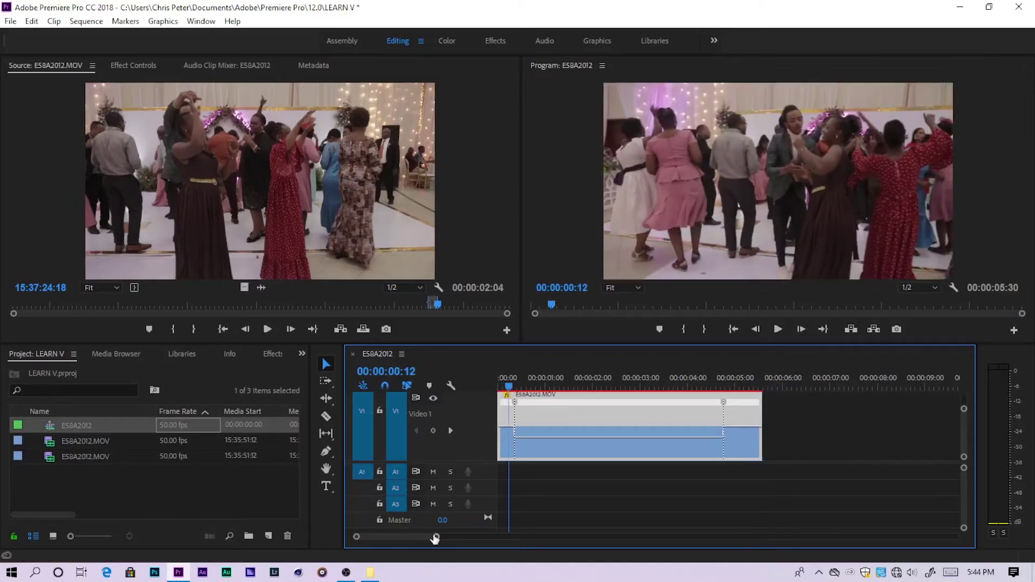
Step: Split both speed keyframes into gradual ramps and select the first ramp to ease its curve
left_click_drag(436, 537, 421, 537)
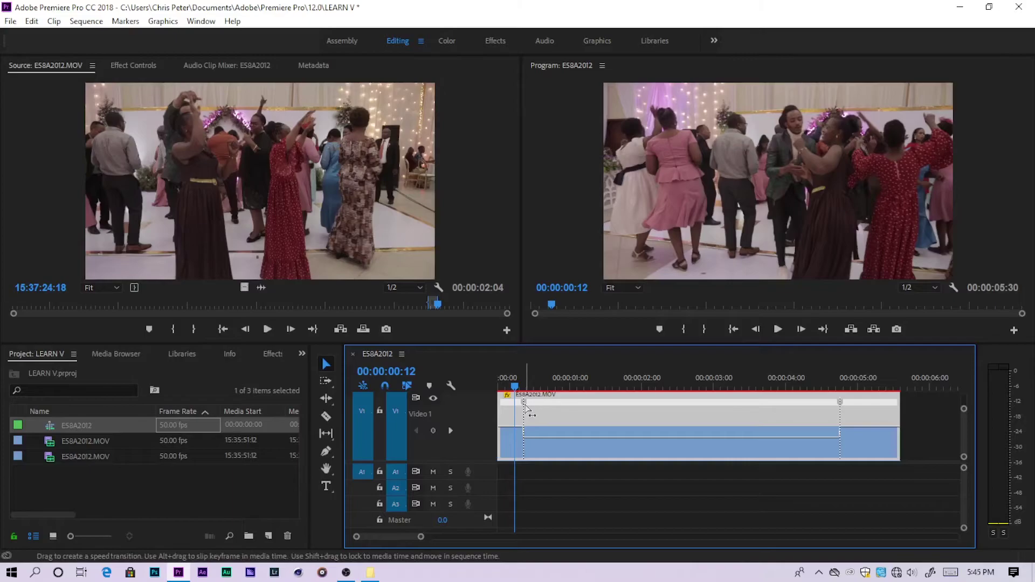
mouse_move(527, 409)
left_click_drag(528, 405, 545, 405)
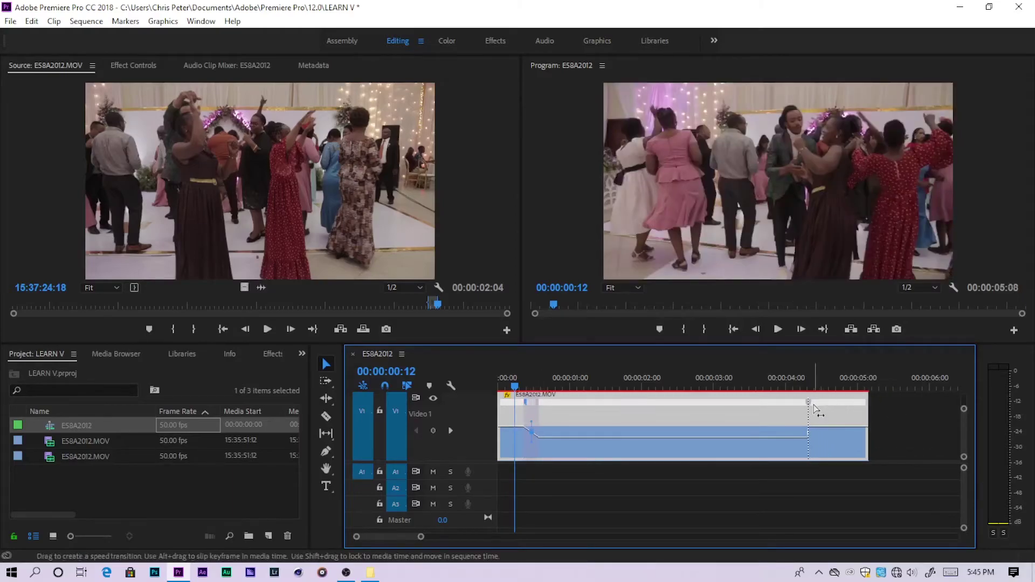
left_click_drag(812, 403, 831, 403)
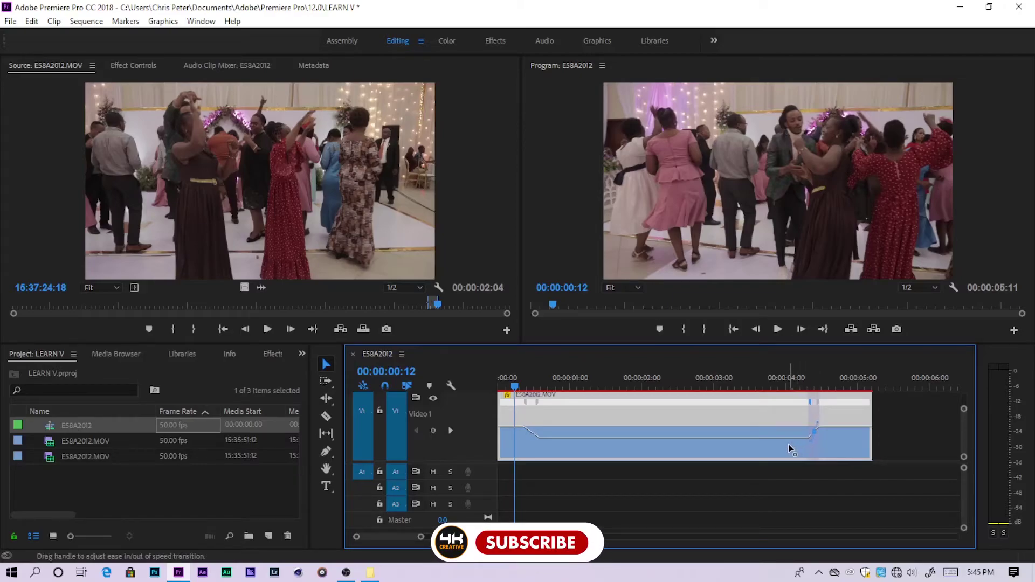
left_click(533, 404)
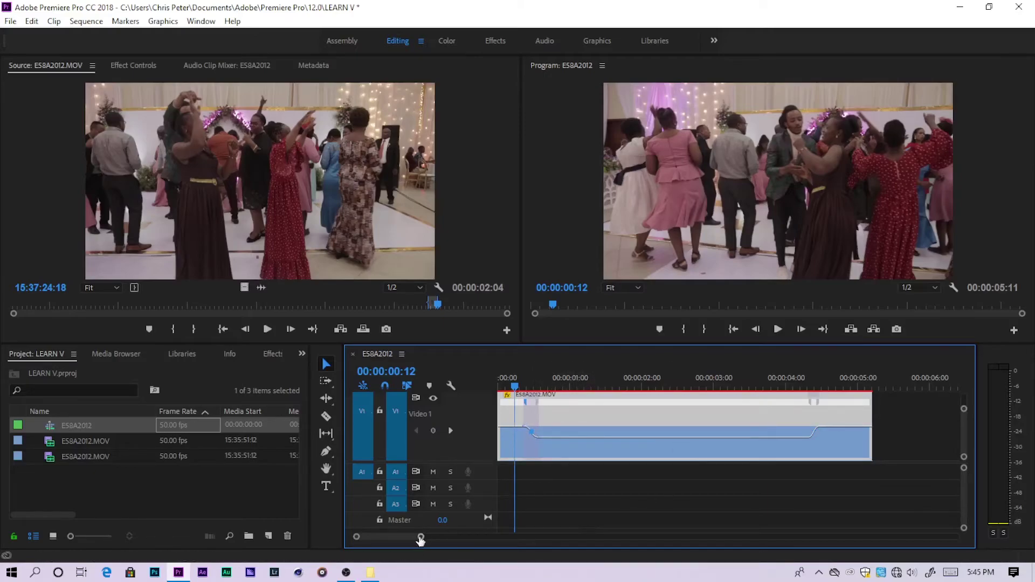
left_click_drag(420, 540, 437, 538)
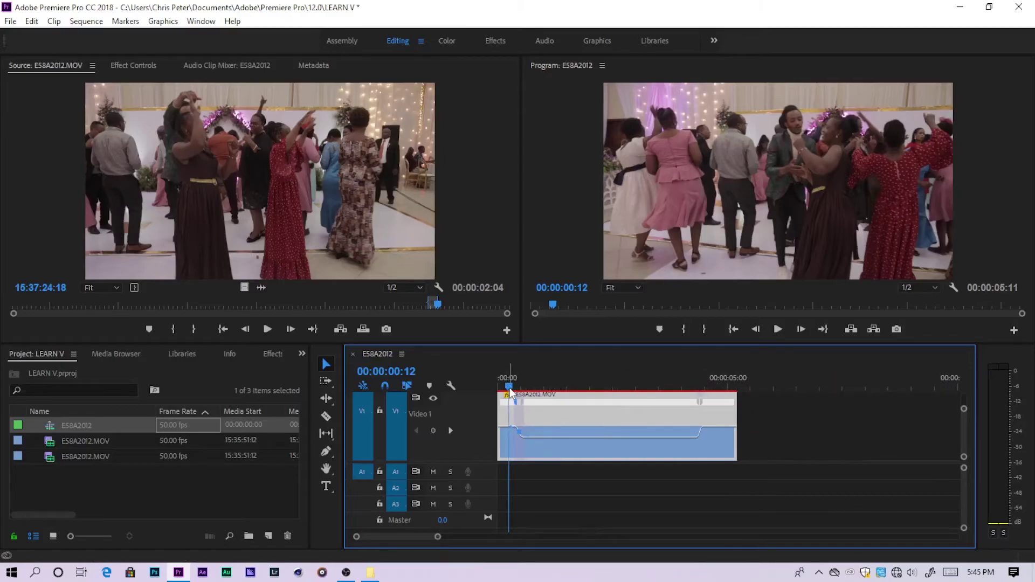
Step: Return the playhead to the start and apply Optical Flow interpolation to the time-remapped clip
left_click_drag(509, 388, 481, 387)
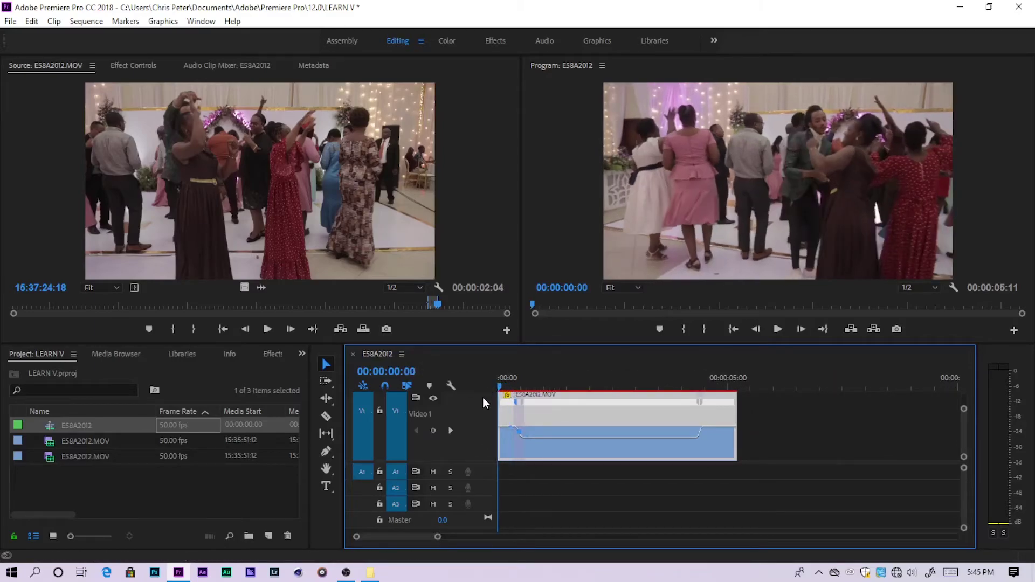
right_click(617, 416)
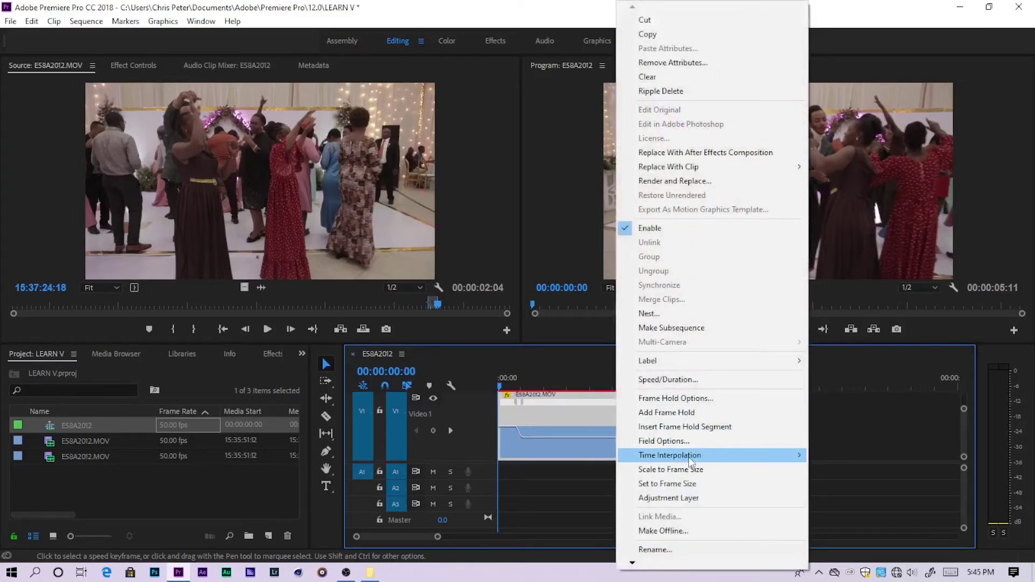
mouse_move(689, 458)
left_click(854, 483)
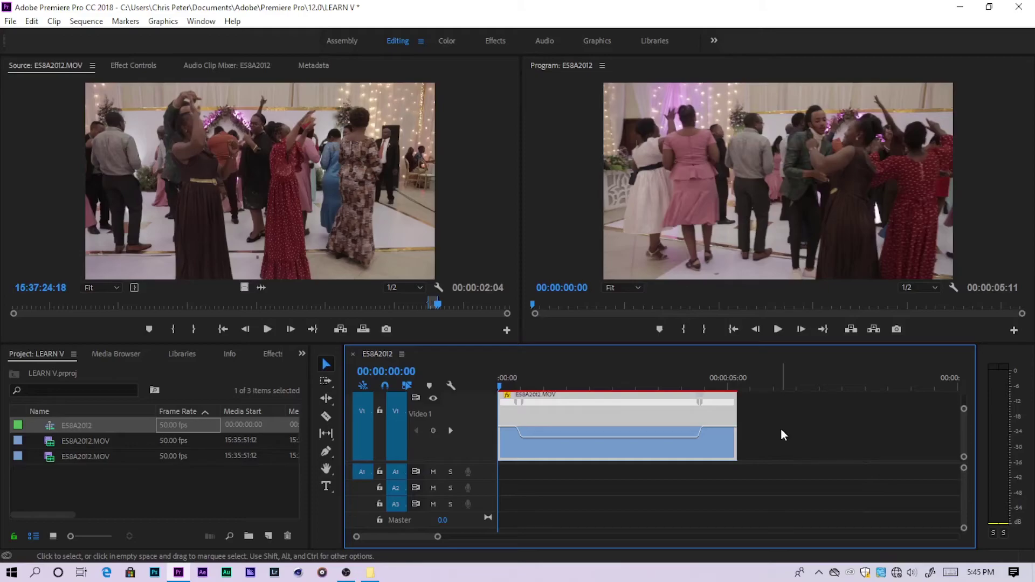
Step: Render the sequence and replay it several times to check the eased slow-motion ramps
key("Return")
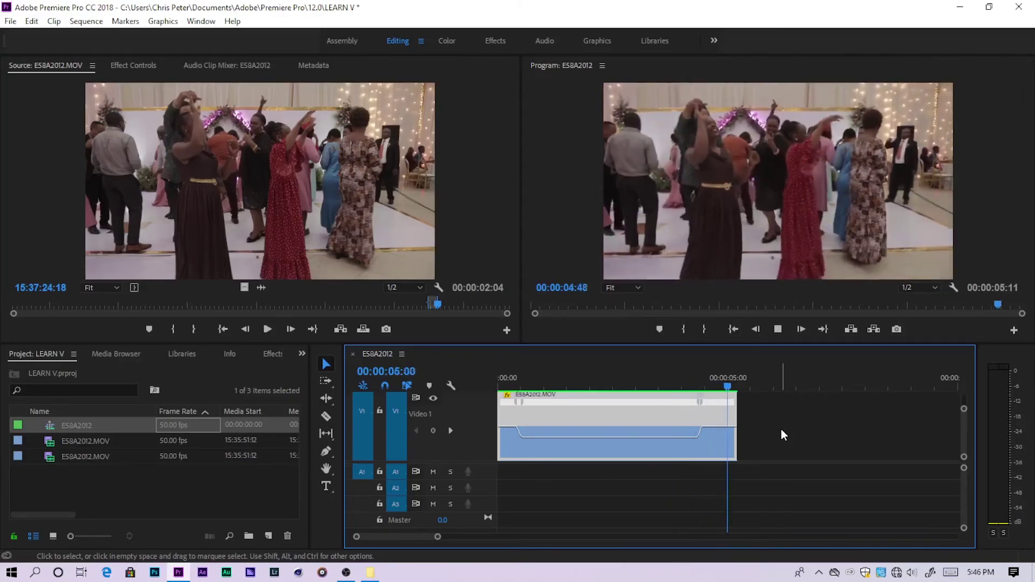
key("space")
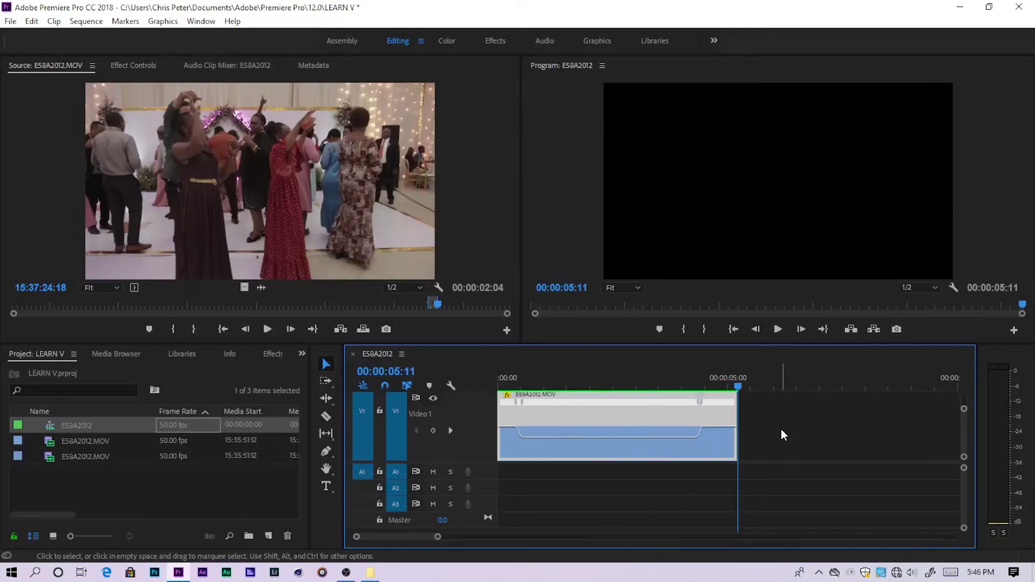
key("space")
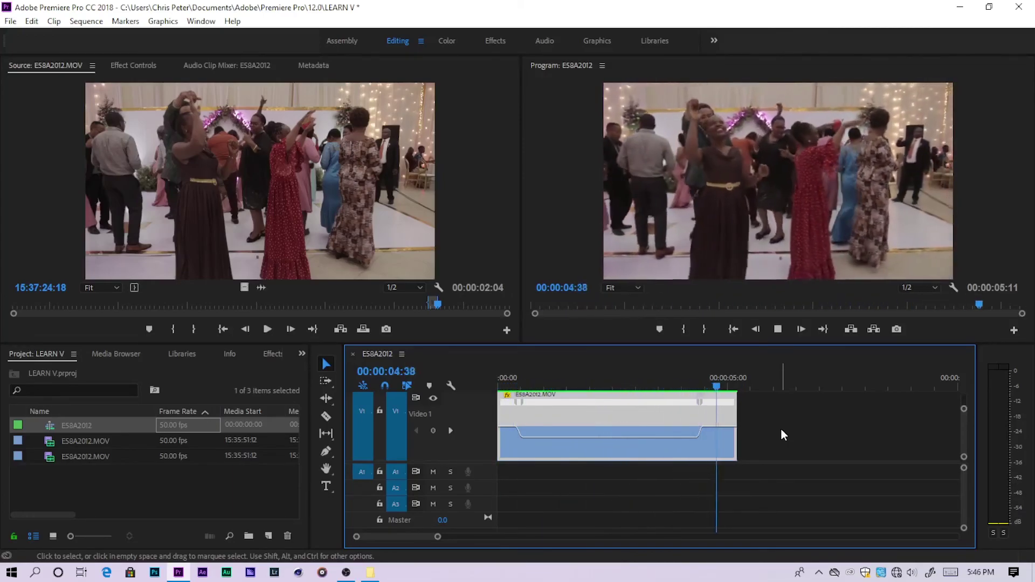
key("space")
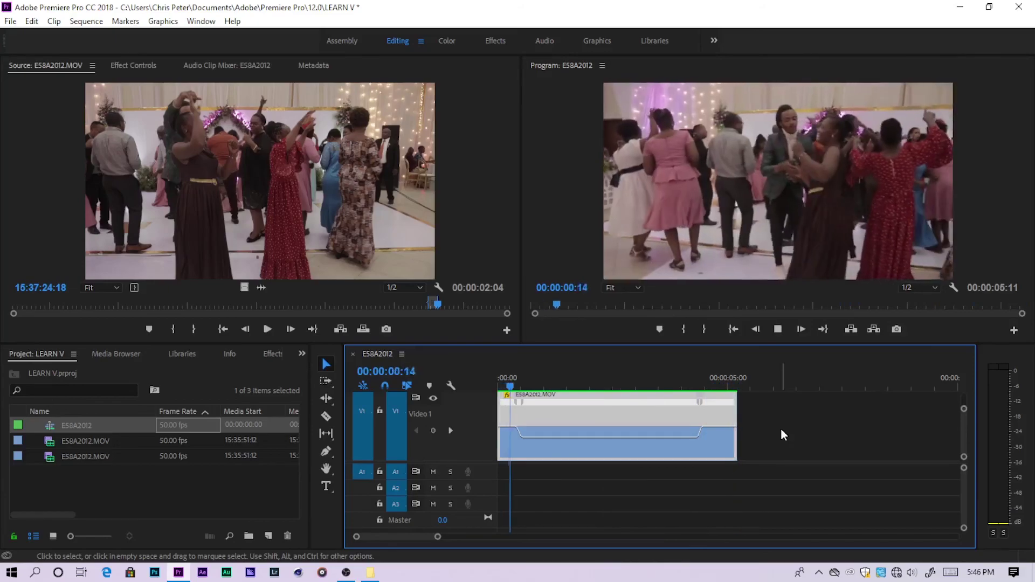